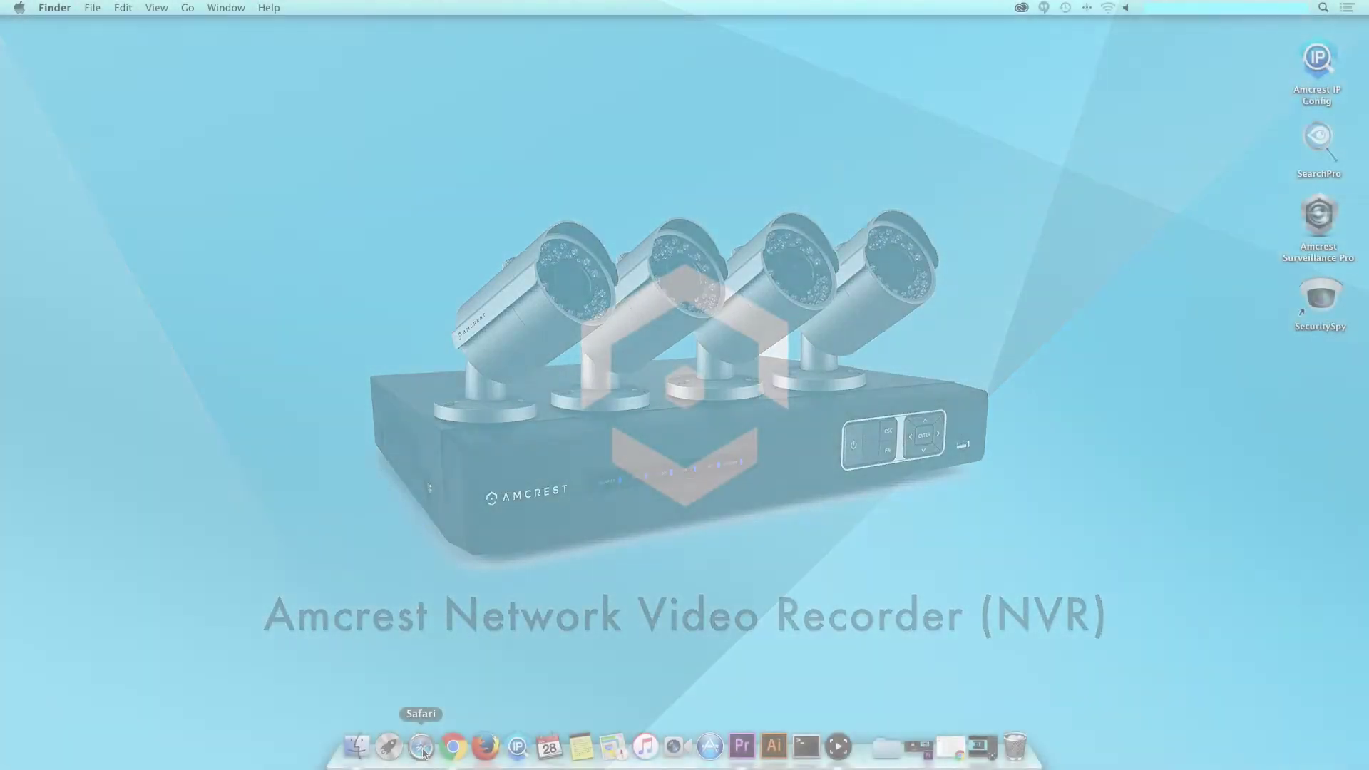
pyautogui.click(421, 747)
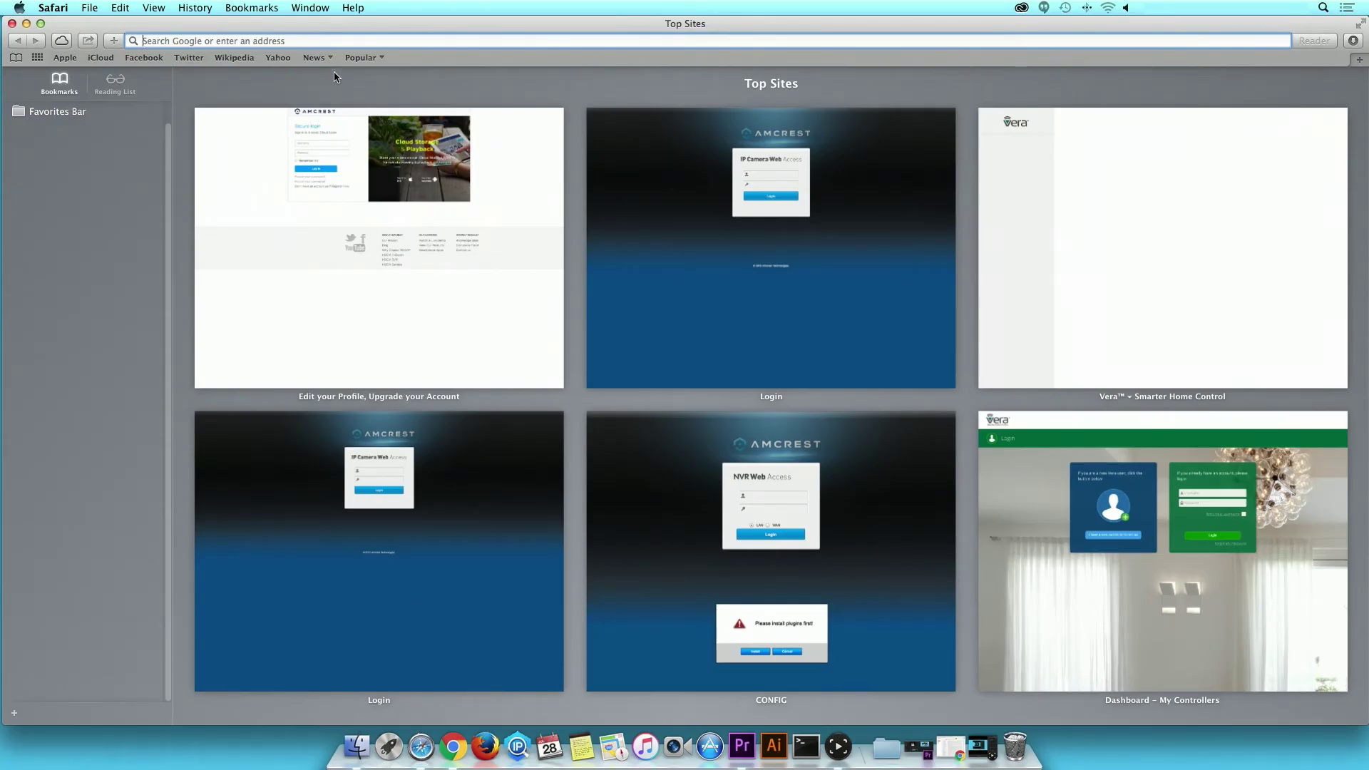
pyautogui.write('www.a')
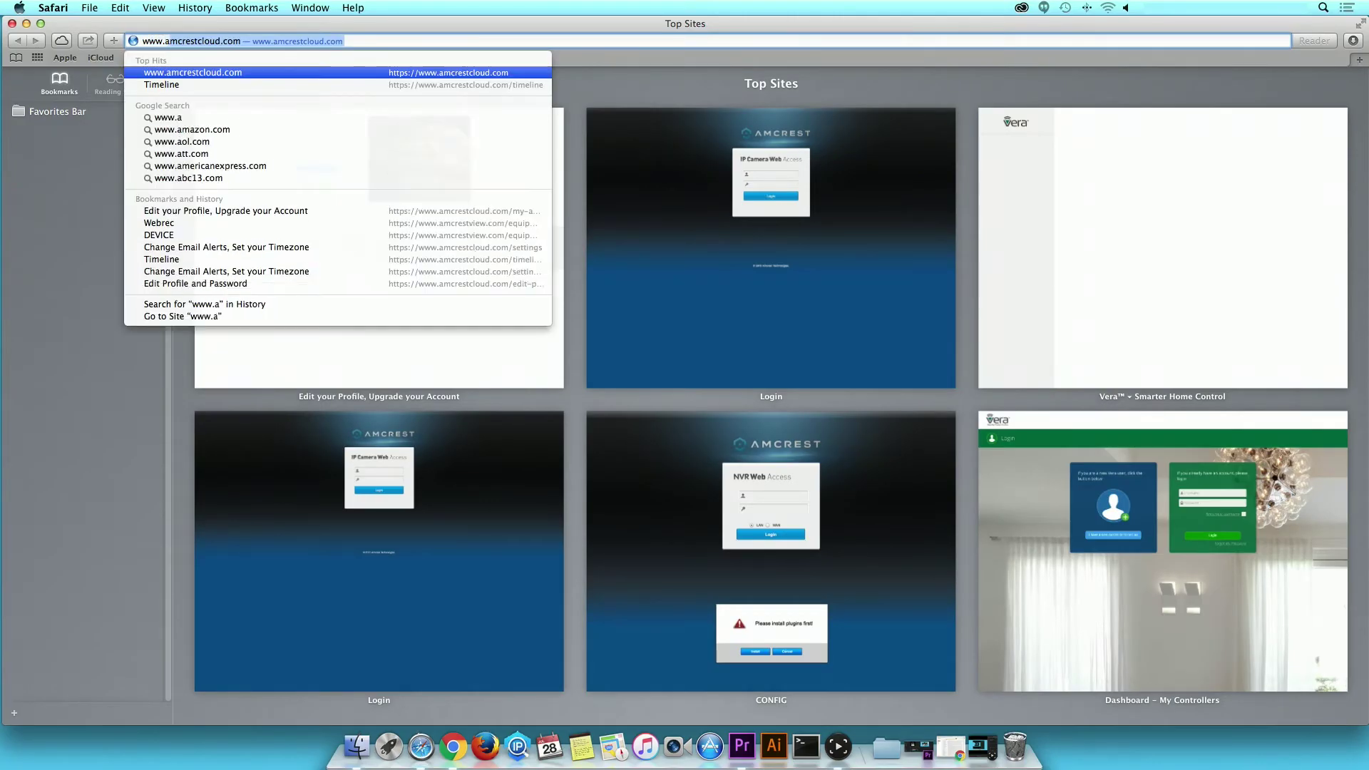
pyautogui.write('mcrestview')
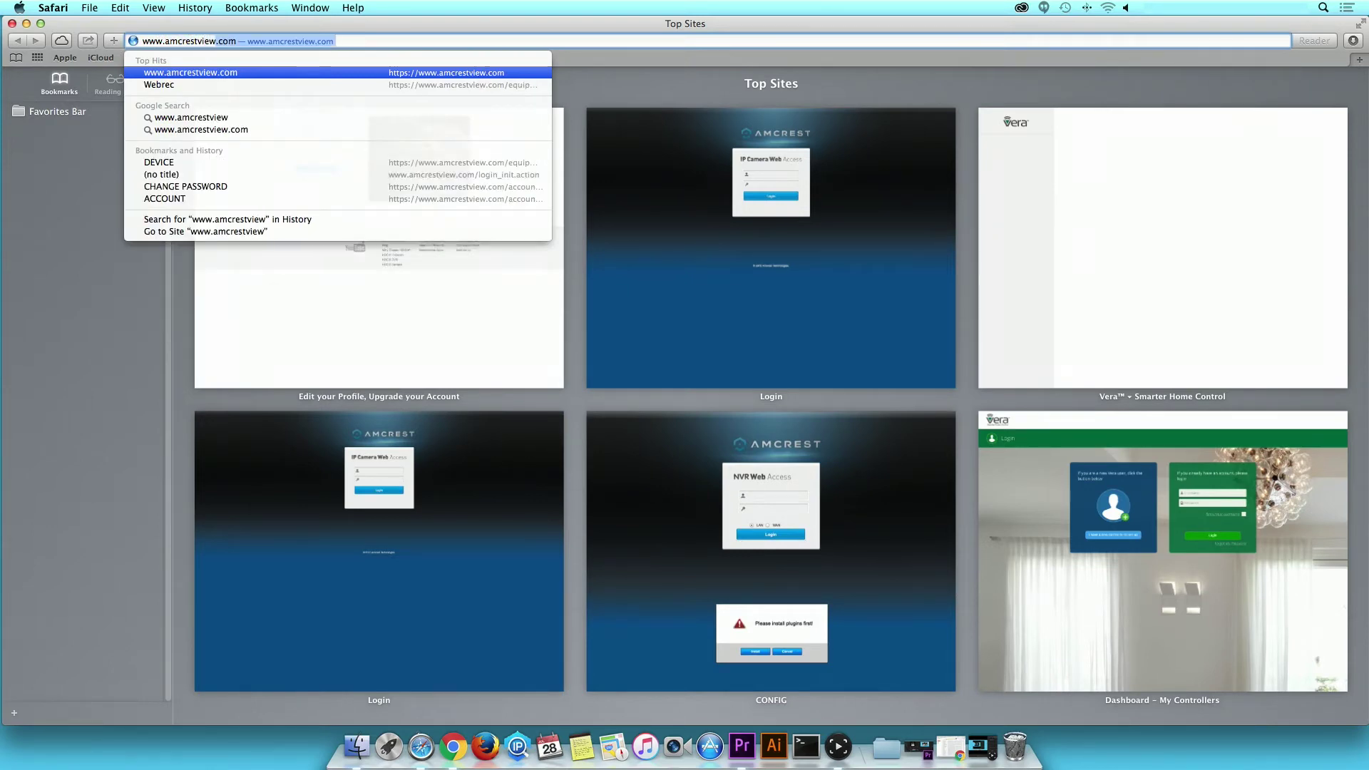
pyautogui.write('.com')
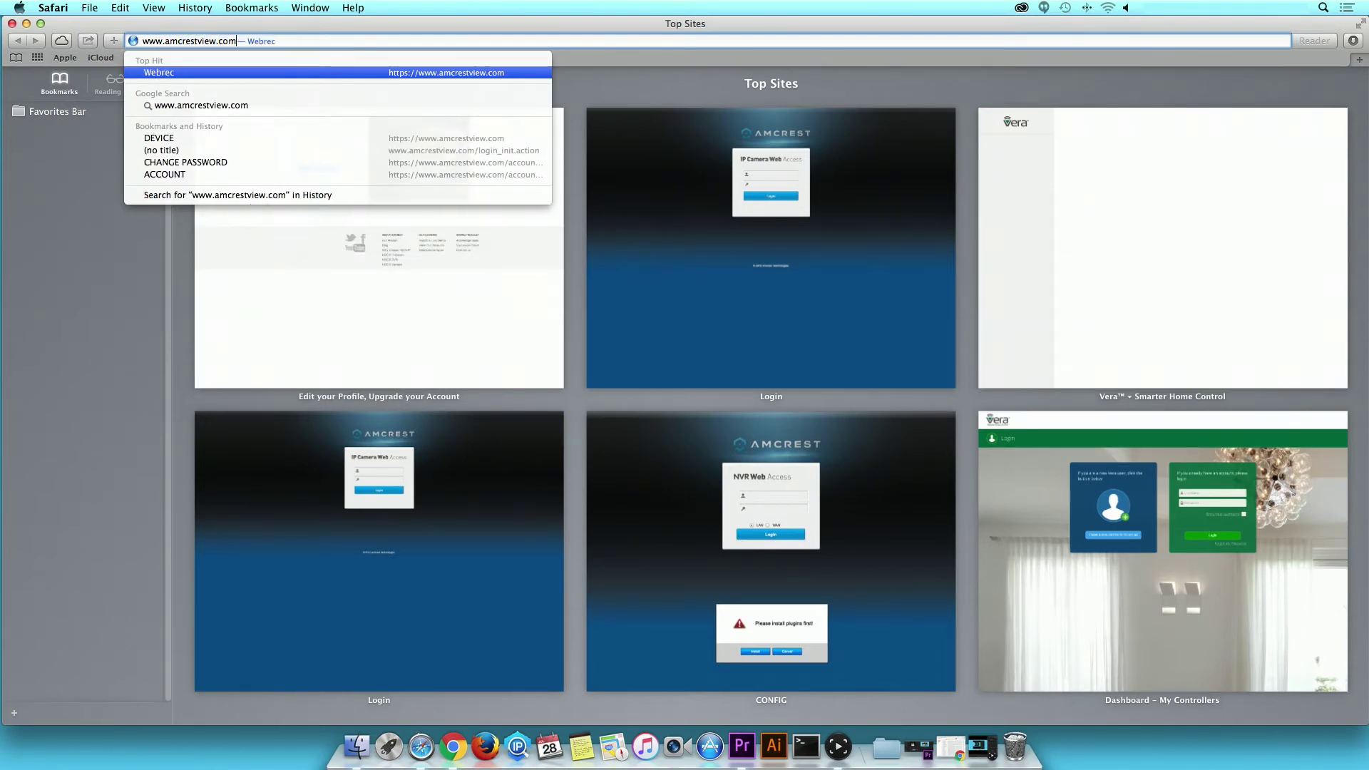
pyautogui.press('Return')
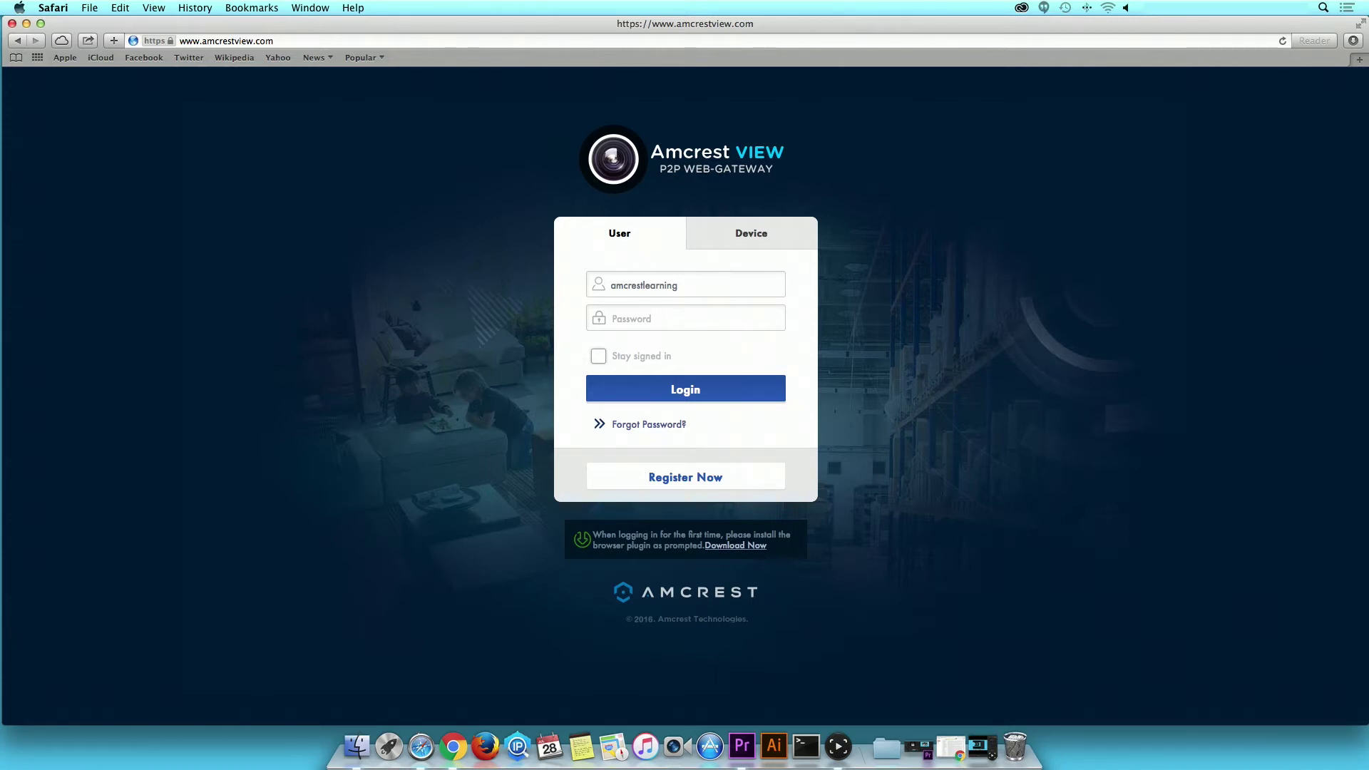
# Enter the account password and log in to show the Office camera device list.
pyautogui.click(633, 319)
pyautogui.write('••••••')
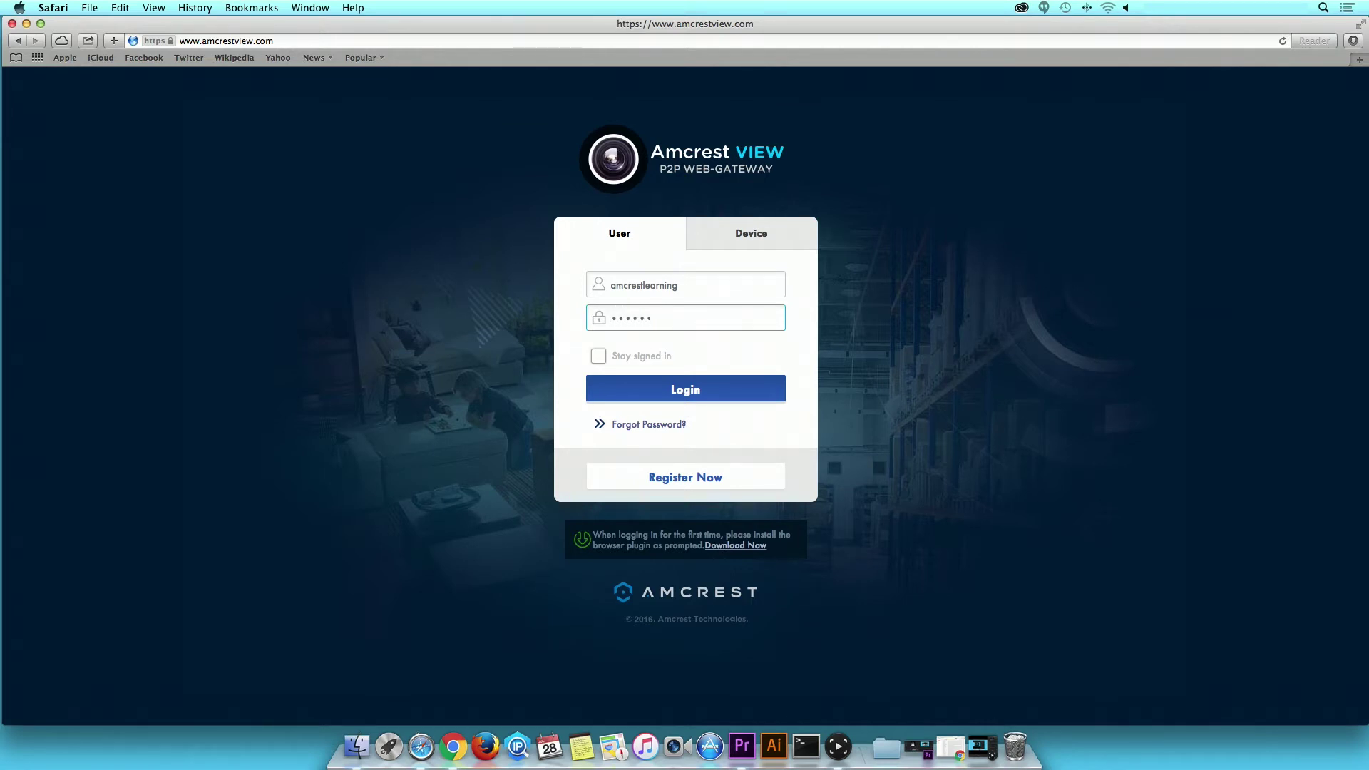
pyautogui.click(679, 393)
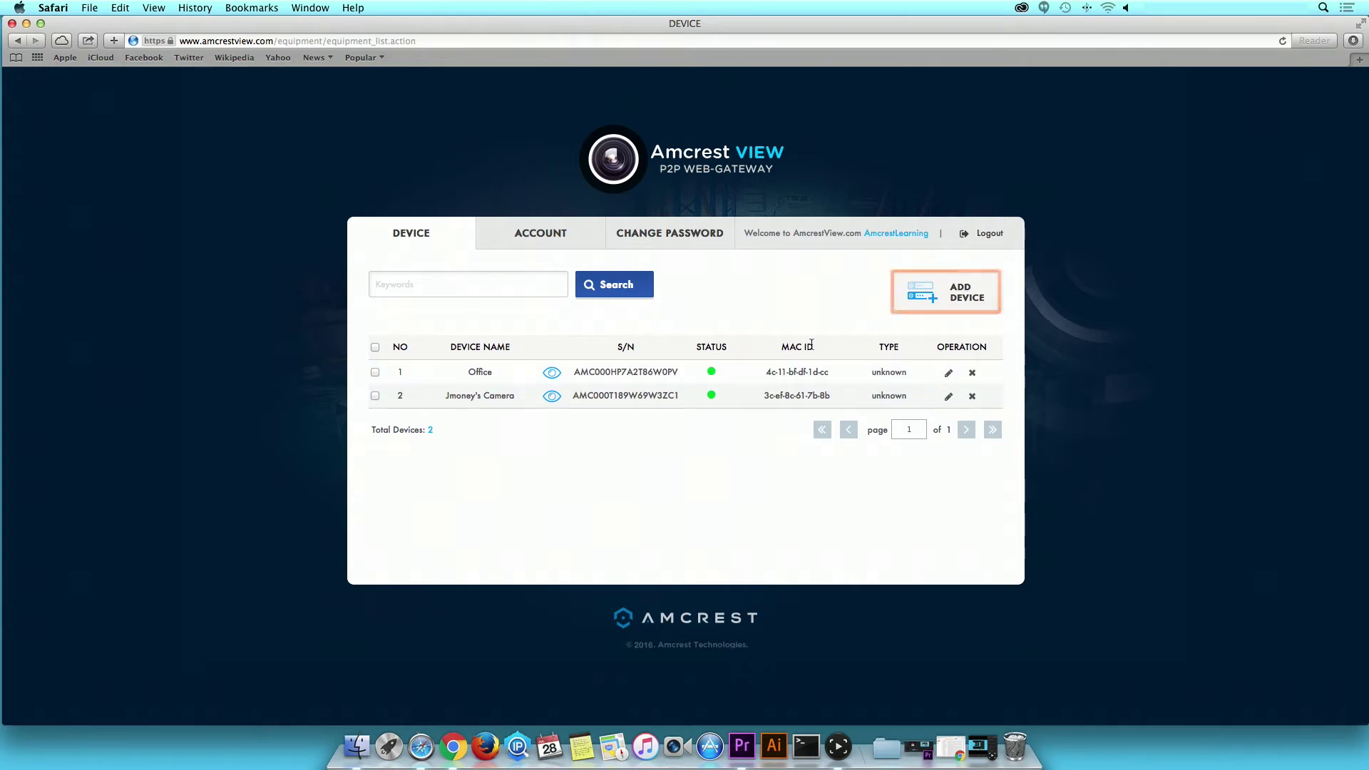
# Add device 'NVR Office' with its serial number and admin username and password.
pyautogui.click(909, 293)
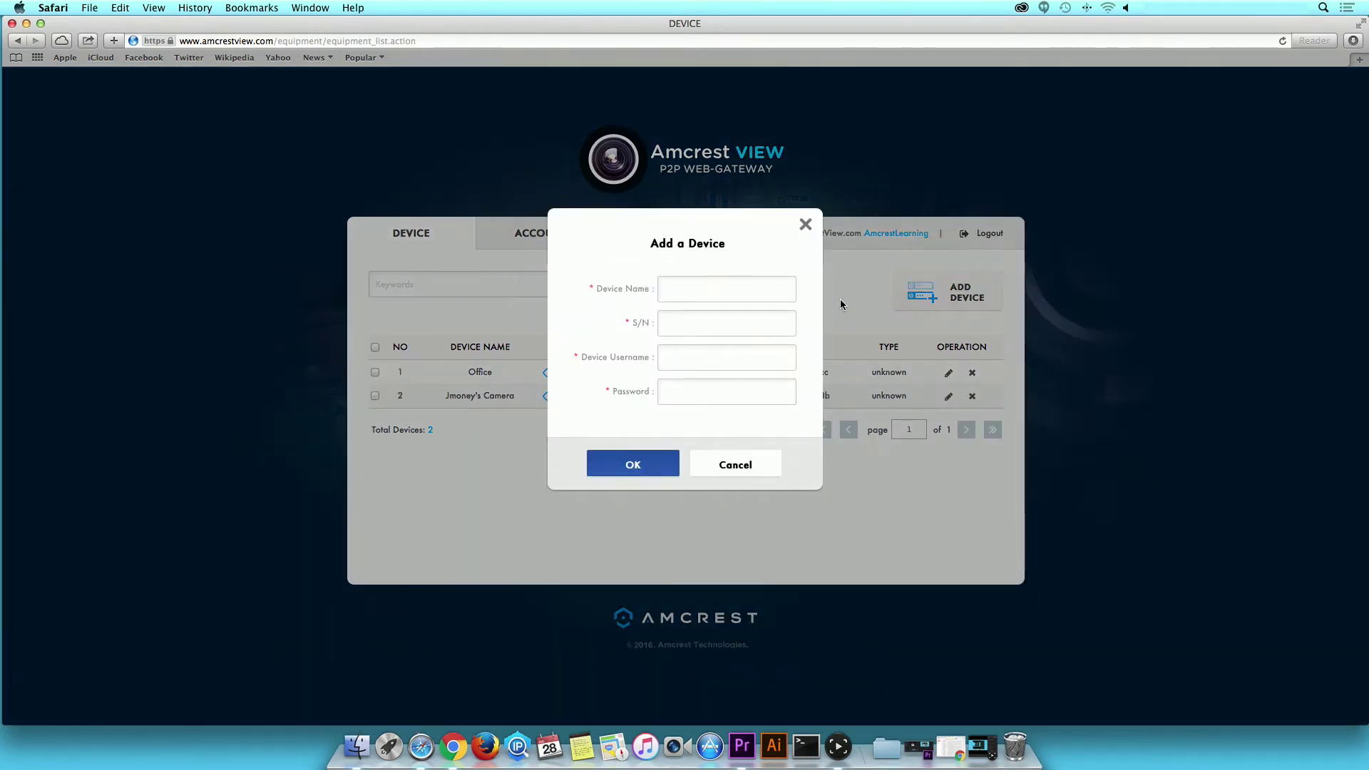
pyautogui.click(791, 297)
pyautogui.write('NVR Off')
pyautogui.write('ice')
pyautogui.click(785, 321)
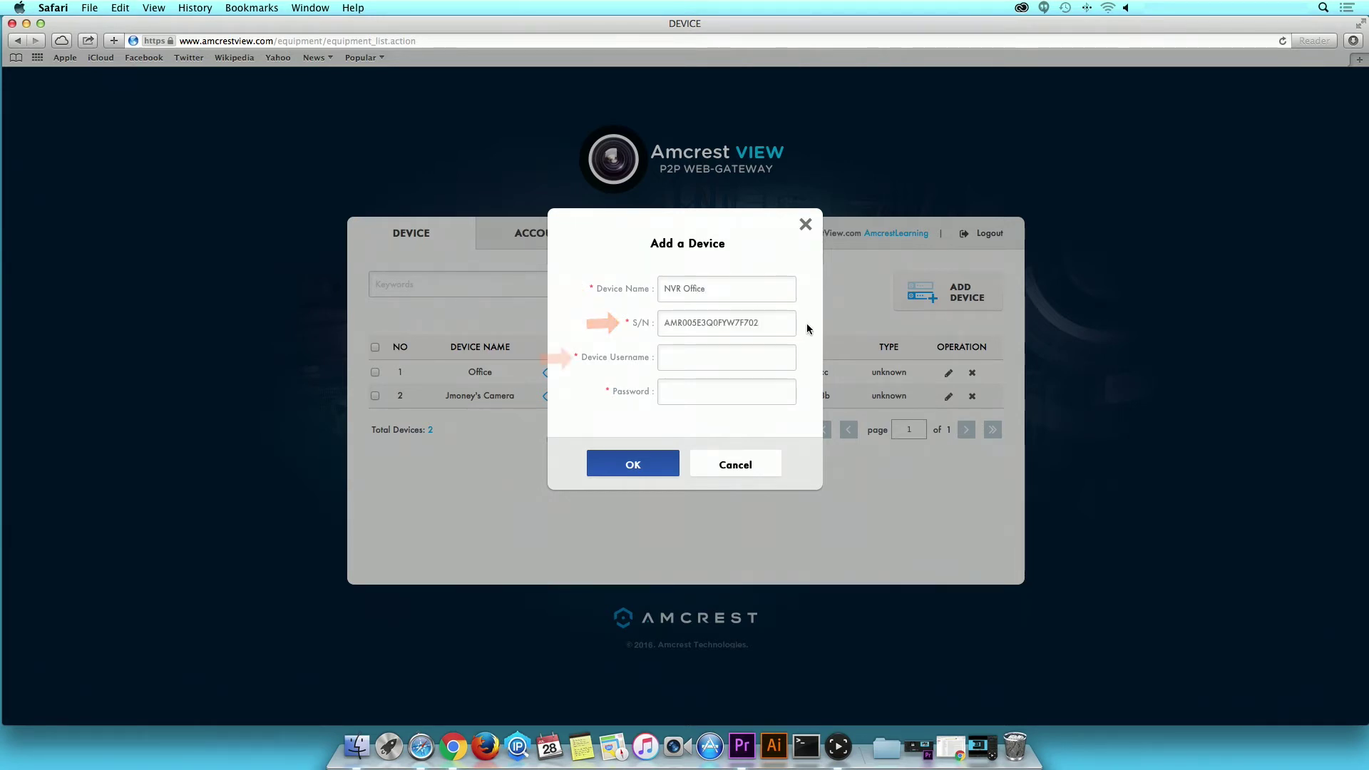
pyautogui.click(781, 360)
pyautogui.write('admi')
pyautogui.write('n')
pyautogui.click(777, 391)
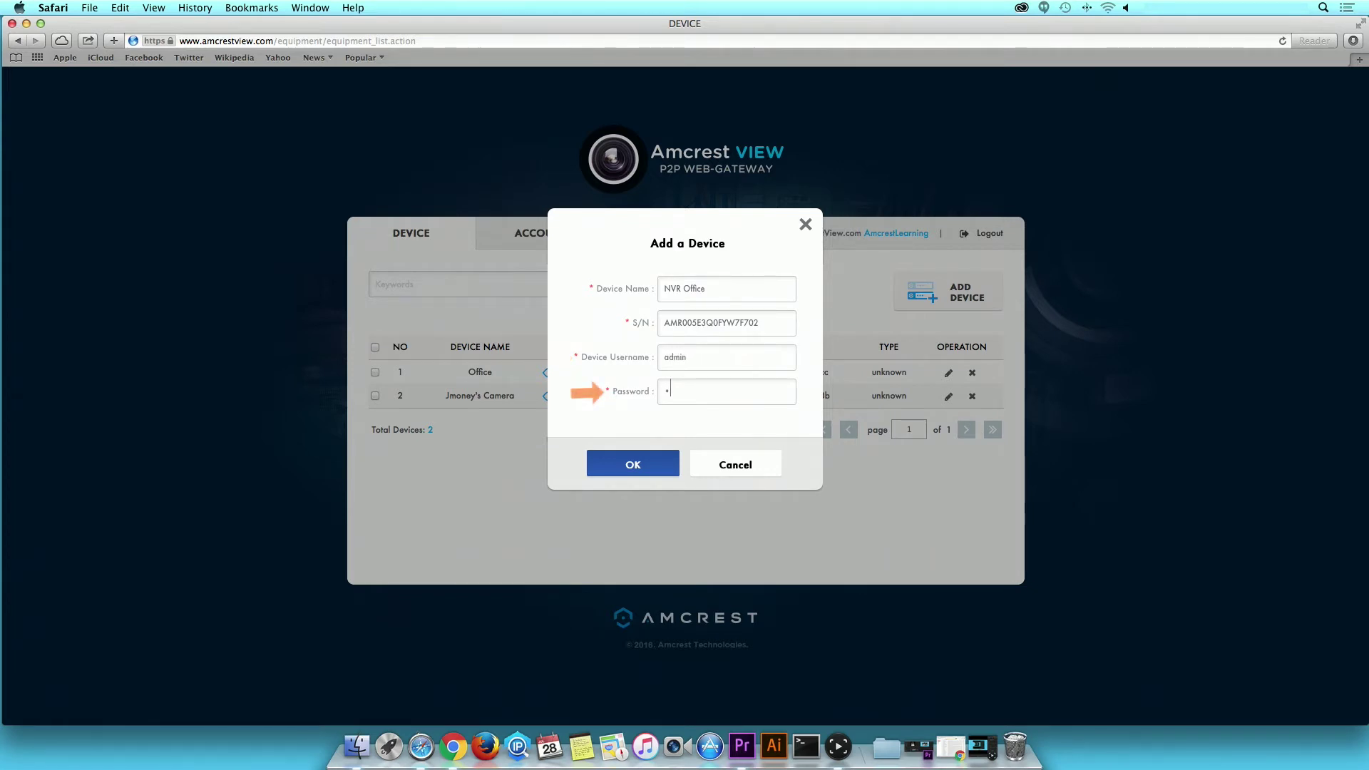
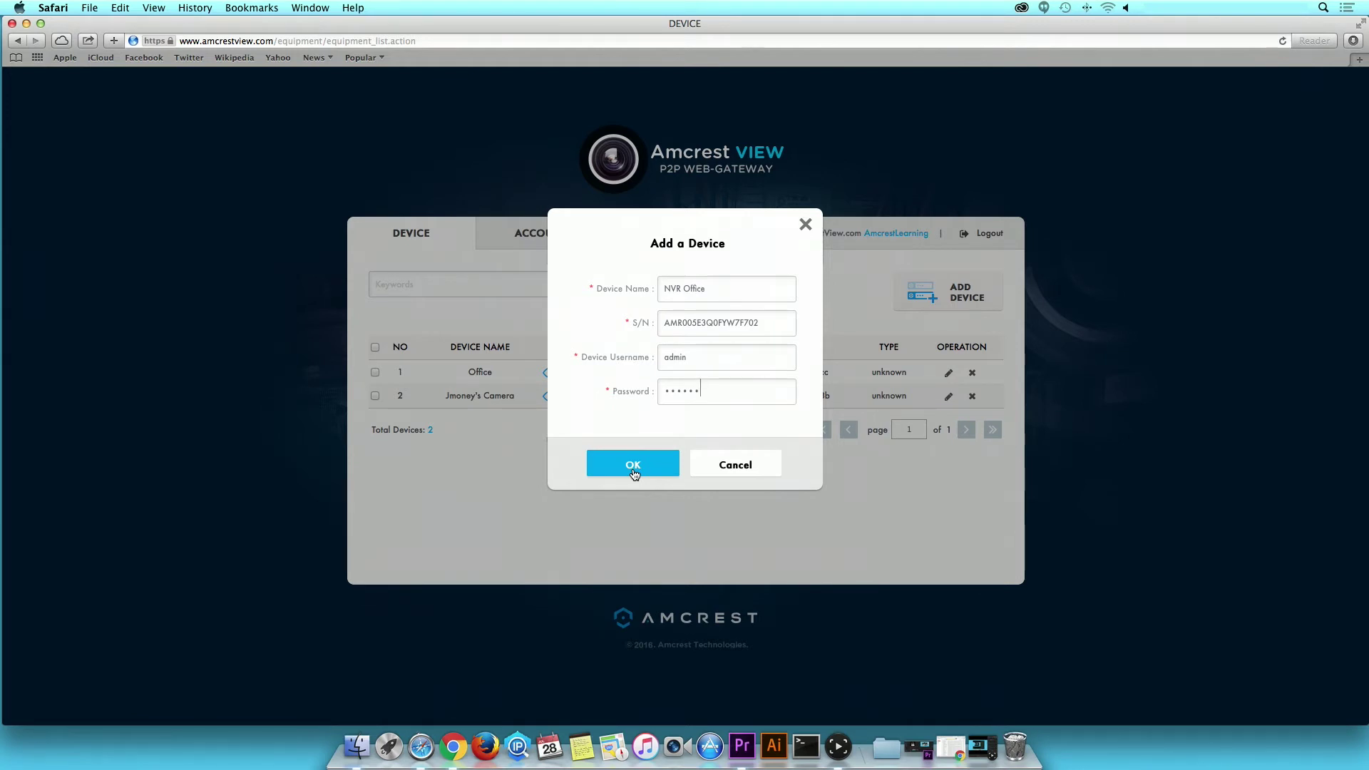
pyautogui.click(634, 467)
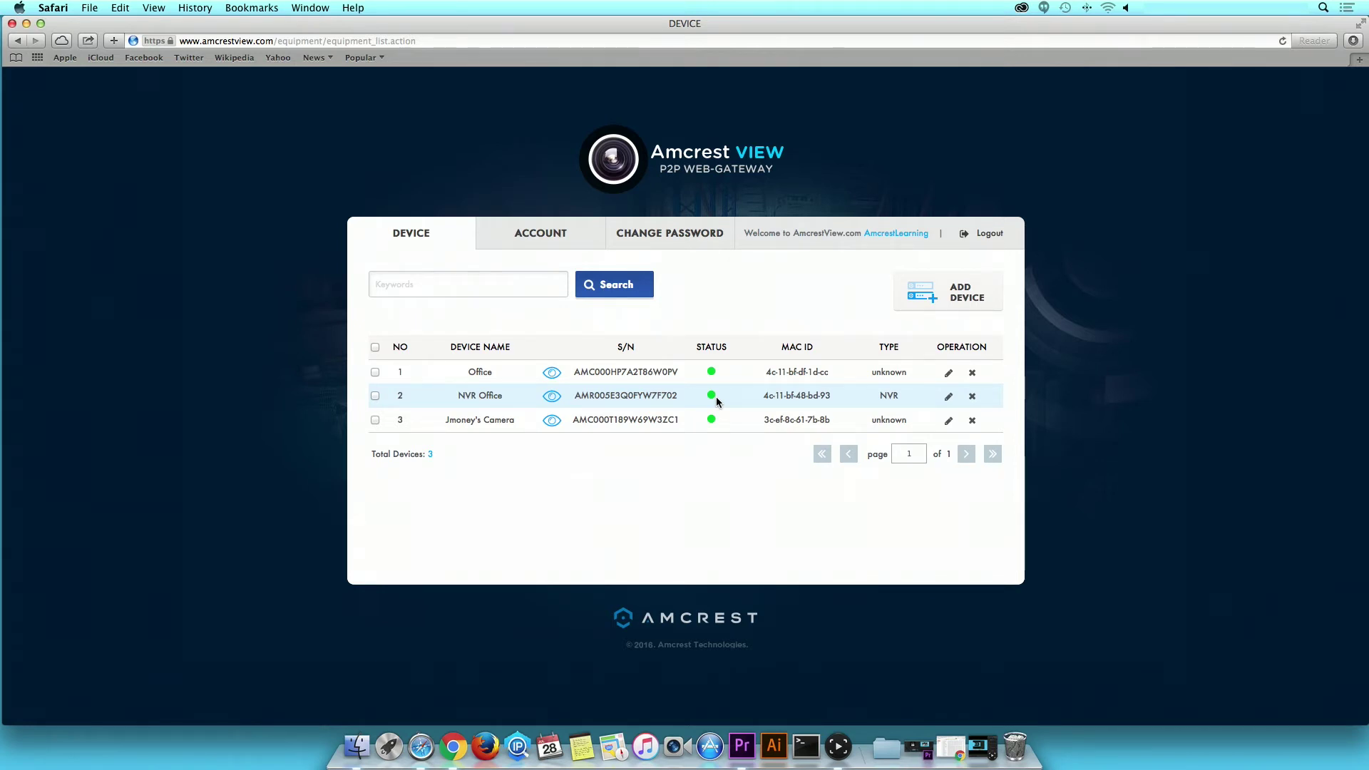
# Once all three devices show online, open the NVR Office live view.
pyautogui.click(550, 397)
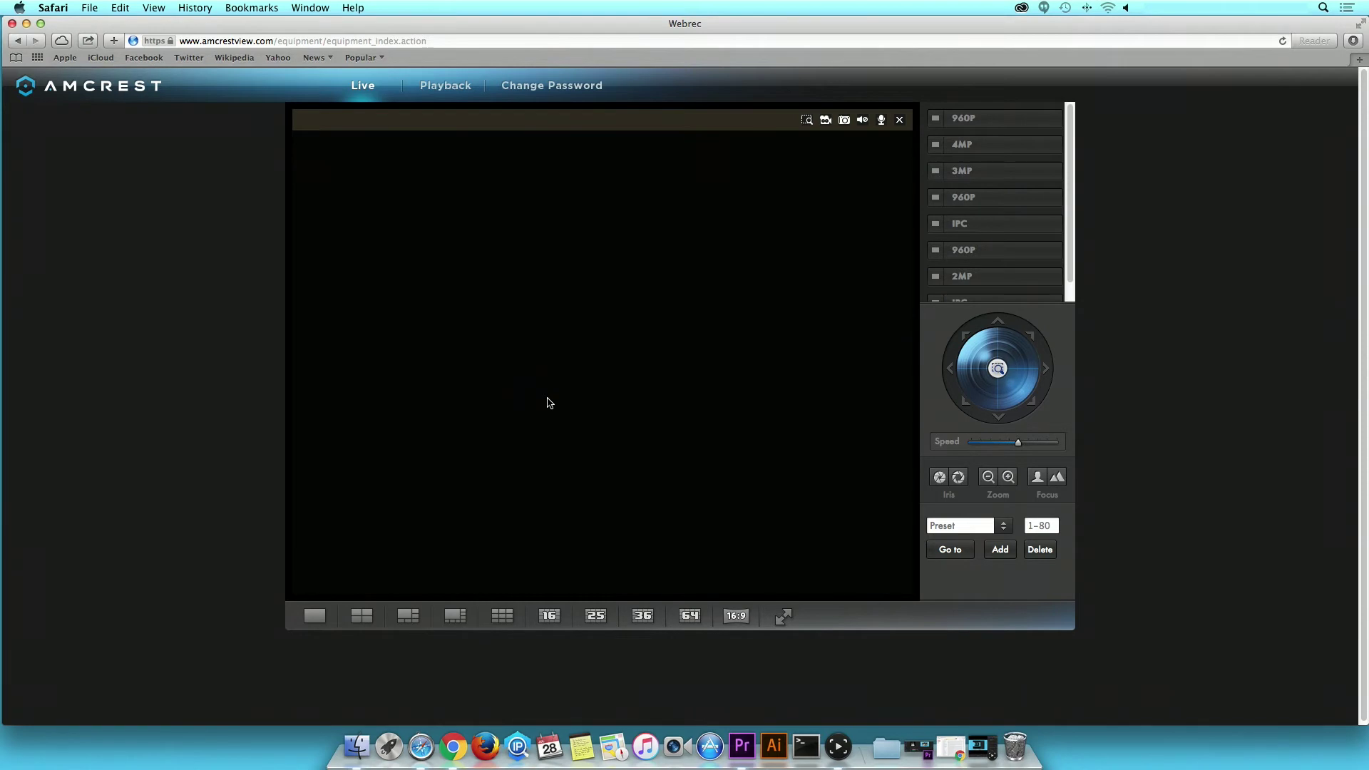
# Play the first 960P channel and switch it to the main stream.
pyautogui.click(969, 119)
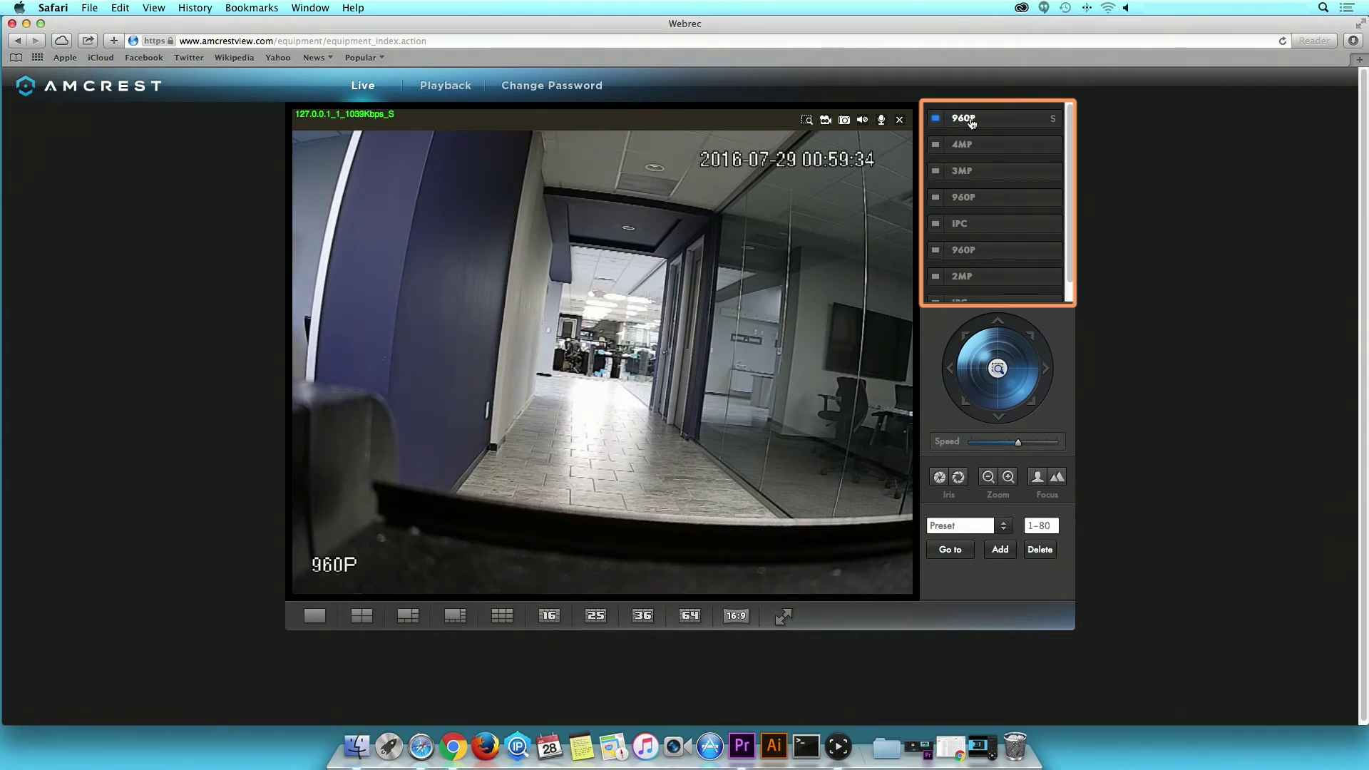
pyautogui.click(1052, 120)
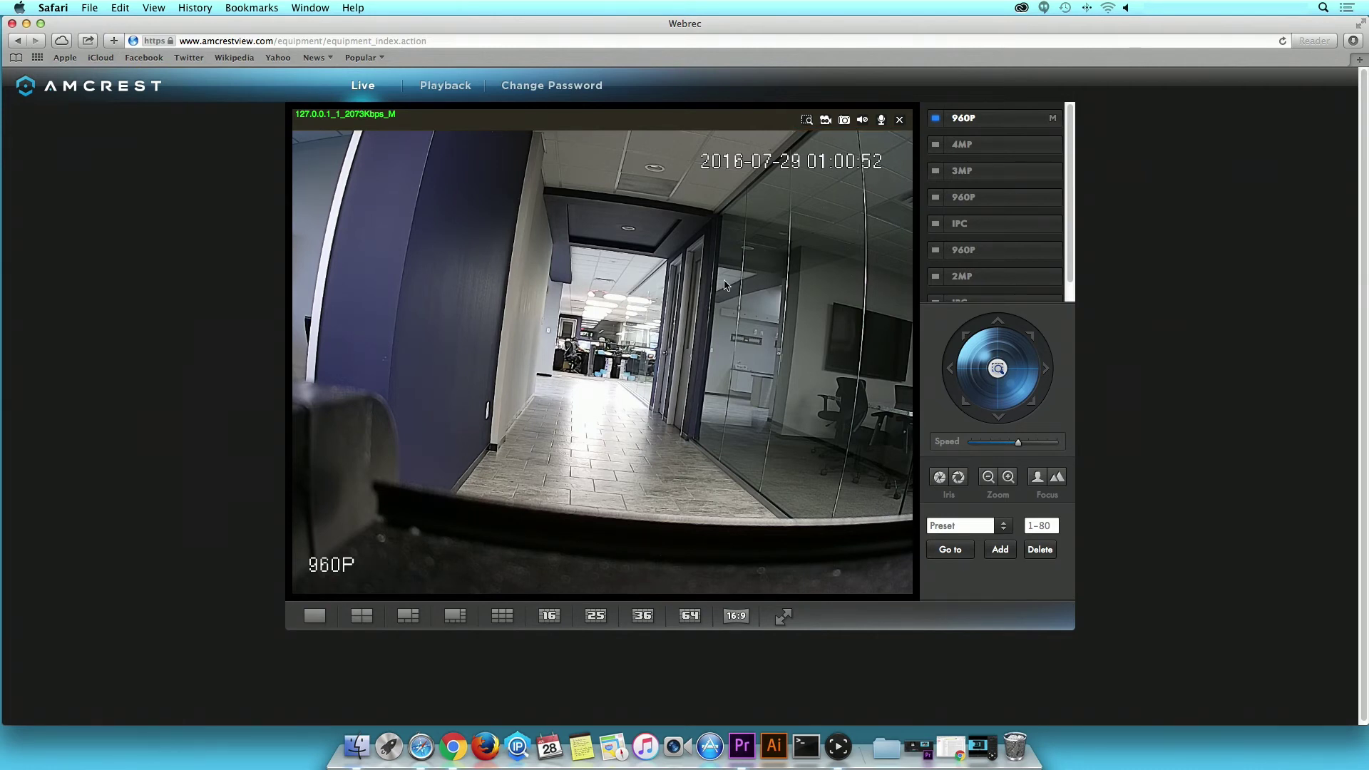
# Fill a 6-split view with 4MP, 960P, IPC and 2MP feeds, then show the 64-pane grid.
pyautogui.click(408, 617)
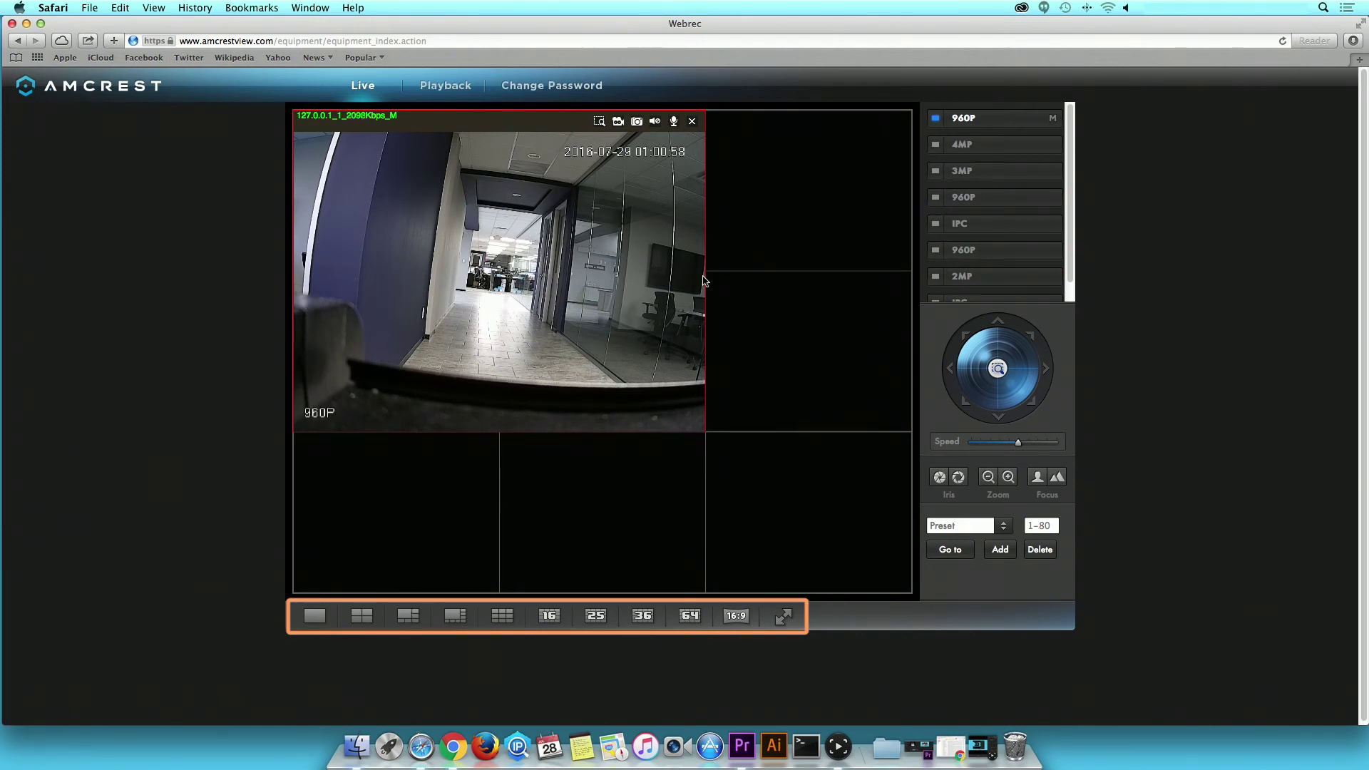
pyautogui.click(790, 201)
pyautogui.click(964, 147)
pyautogui.click(961, 203)
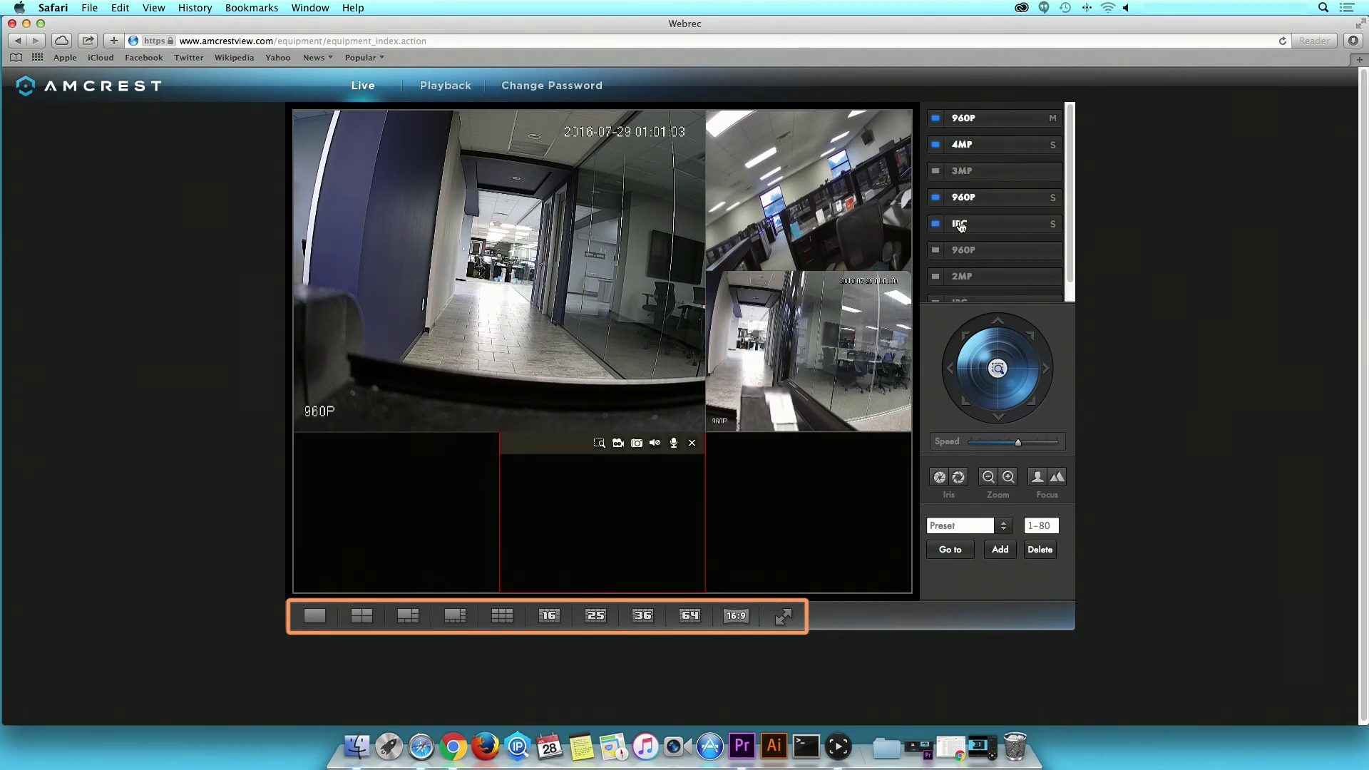
pyautogui.click(962, 250)
pyautogui.click(963, 278)
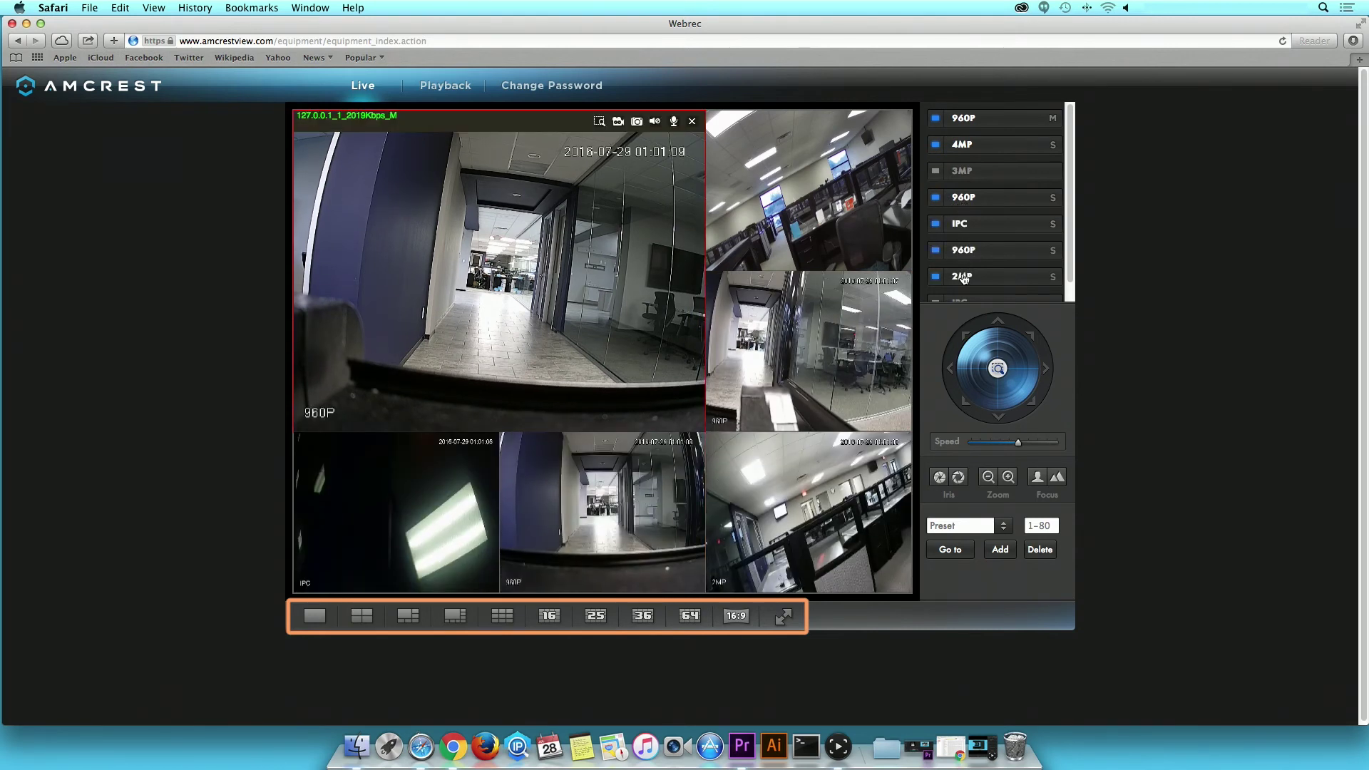
pyautogui.click(695, 621)
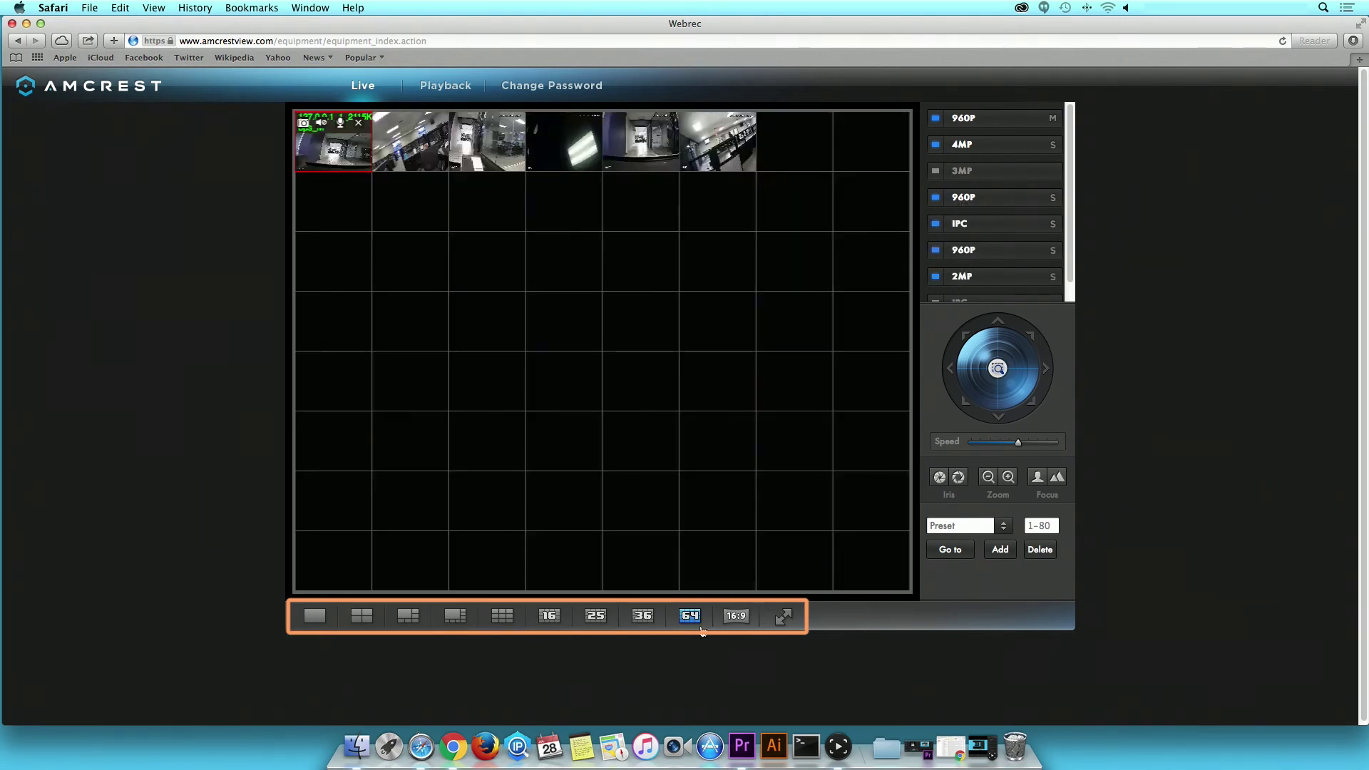